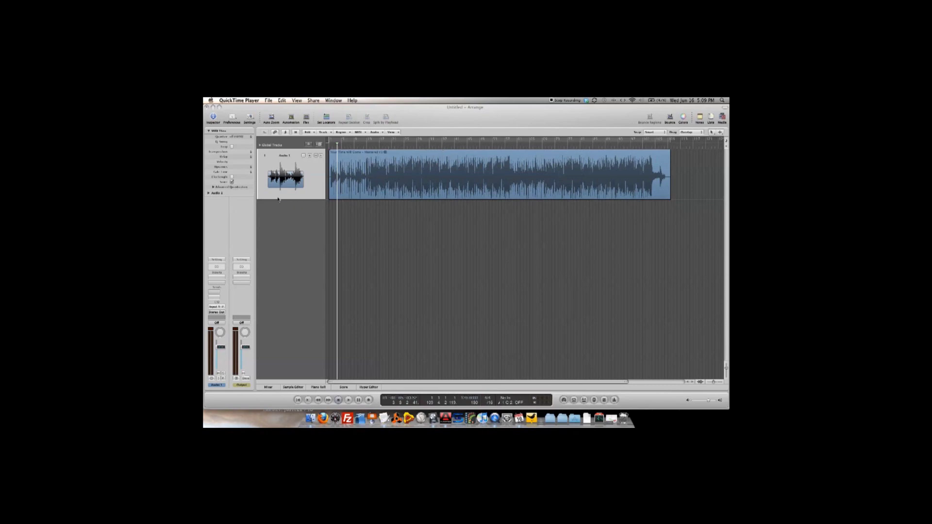
- Make the Audio 1 track taller and zoom in on the end of the song region
{"action": "left_click", "coordinate": [260, 201]}
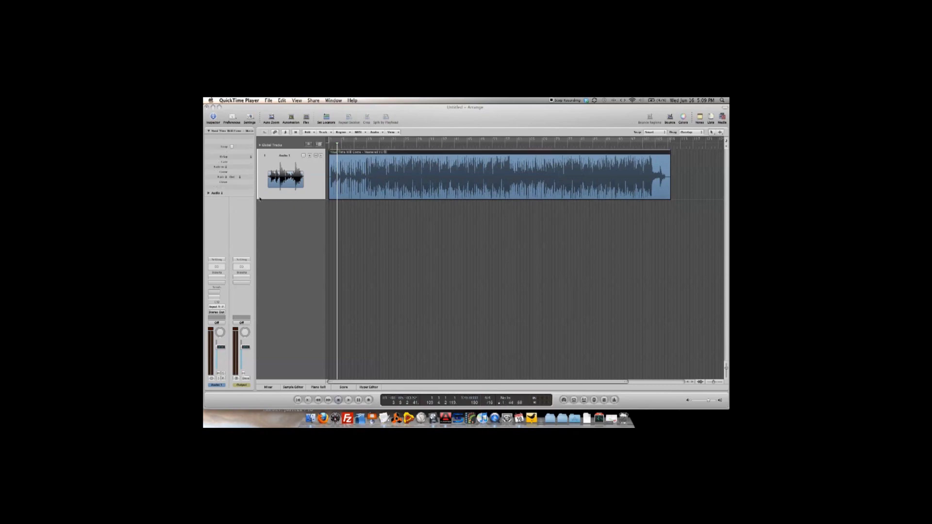
{"action": "left_click_drag", "start_coordinate": [260, 199], "coordinate": [263, 246]}
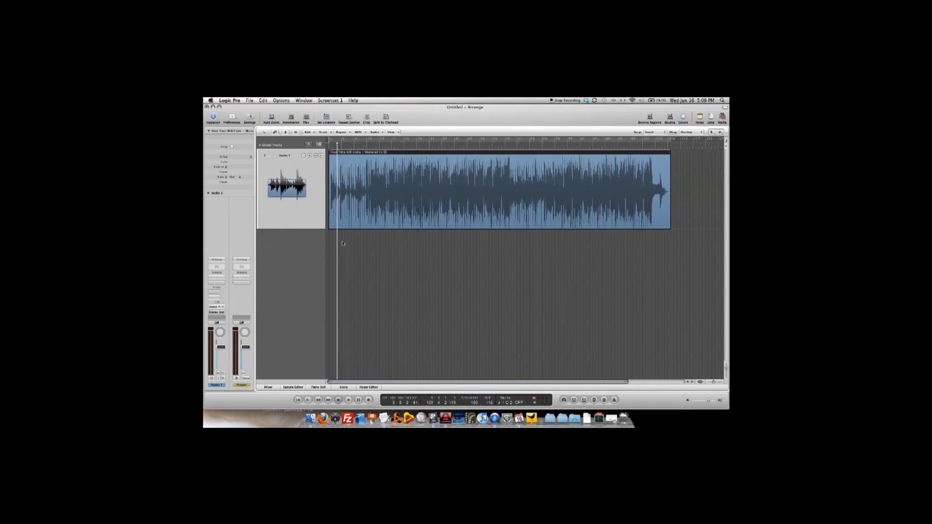
{"action": "left_click", "coordinate": [435, 147]}
{"action": "key", "text": "super+Right"}
{"action": "key", "text": "super+Right"}
{"action": "key", "text": "super+Right"}
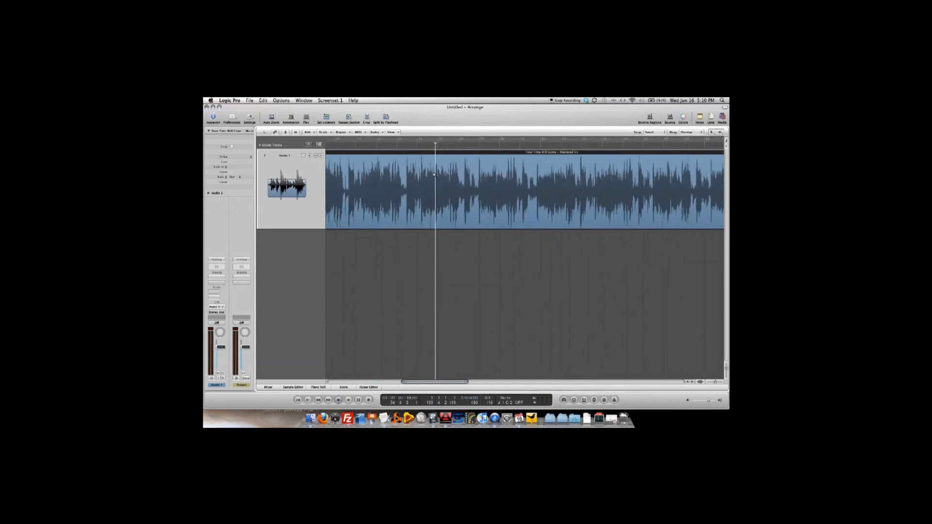
{"action": "key", "text": "super+Right"}
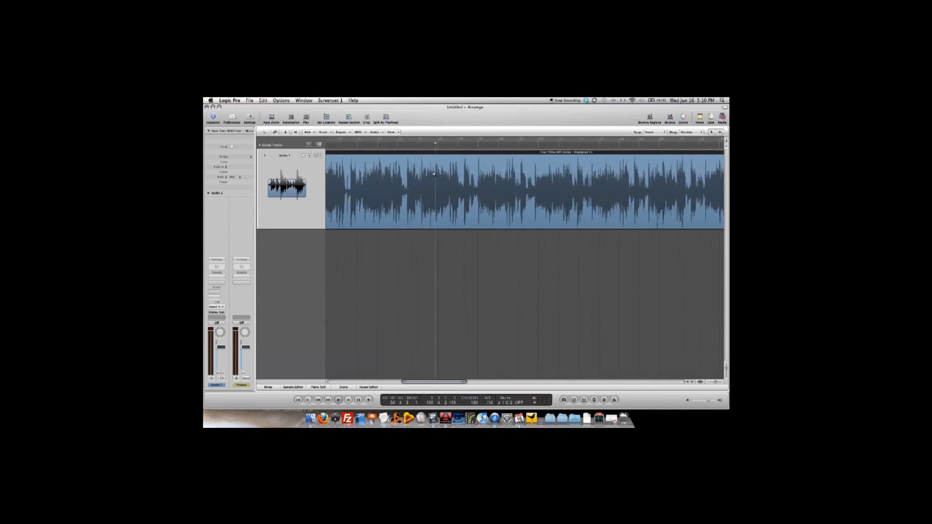
- Play a passage just before the song's end to listen for a cut point
{"action": "left_click", "coordinate": [406, 144]}
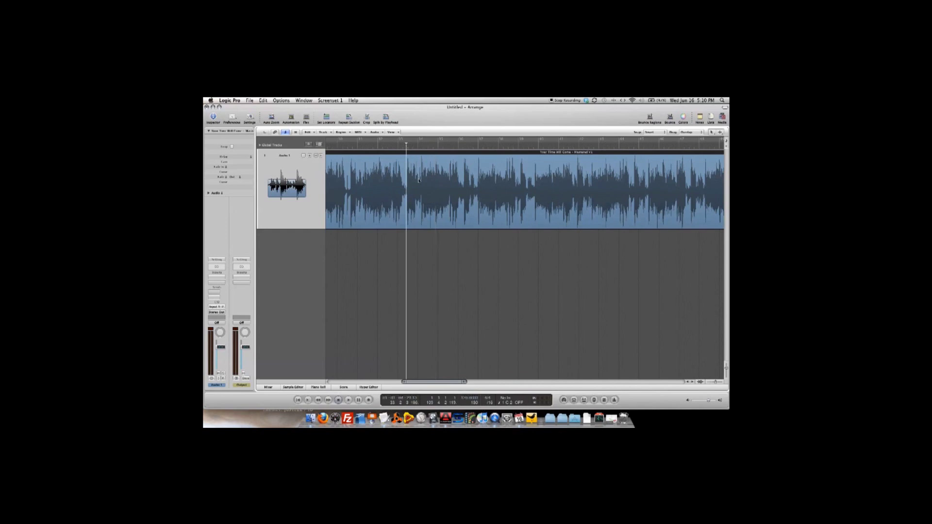
{"action": "key", "text": "space"}
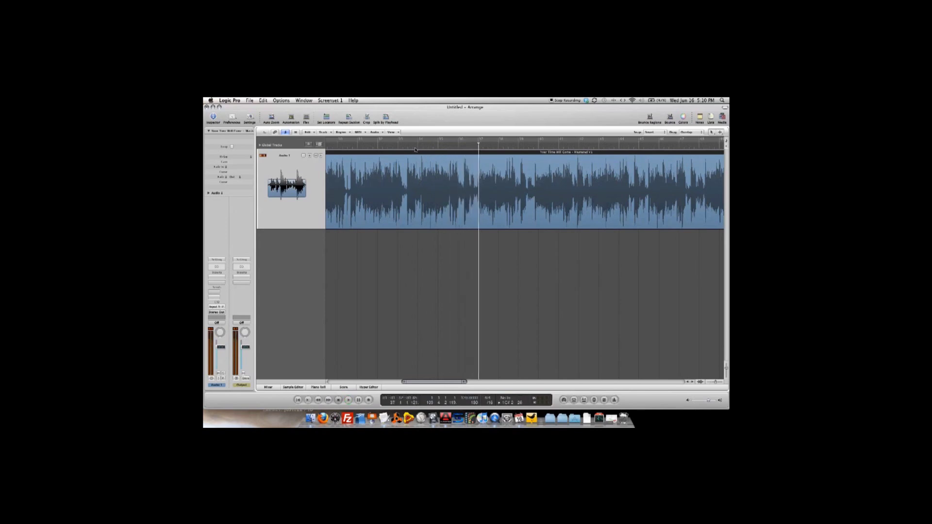
{"action": "key", "text": "space"}
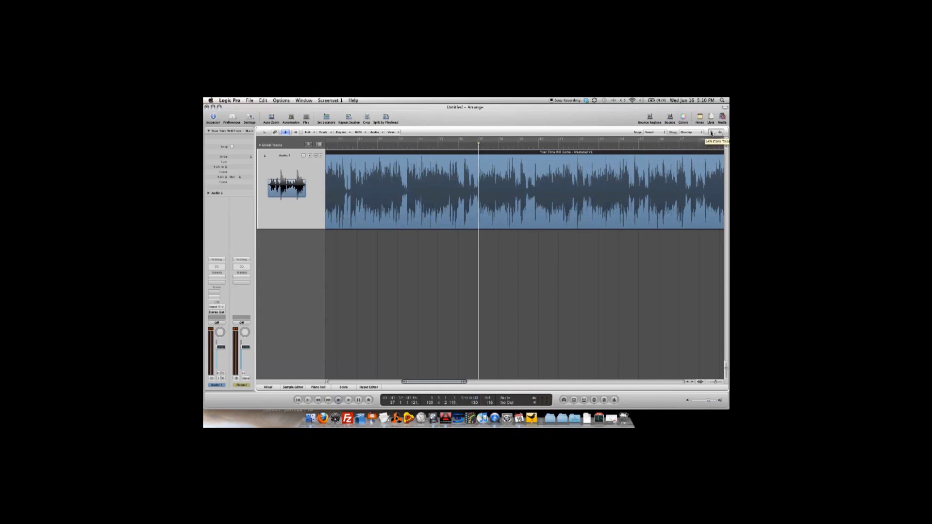
- Split the song region at the cut point with the Scissors tool
{"action": "left_click", "coordinate": [711, 133]}
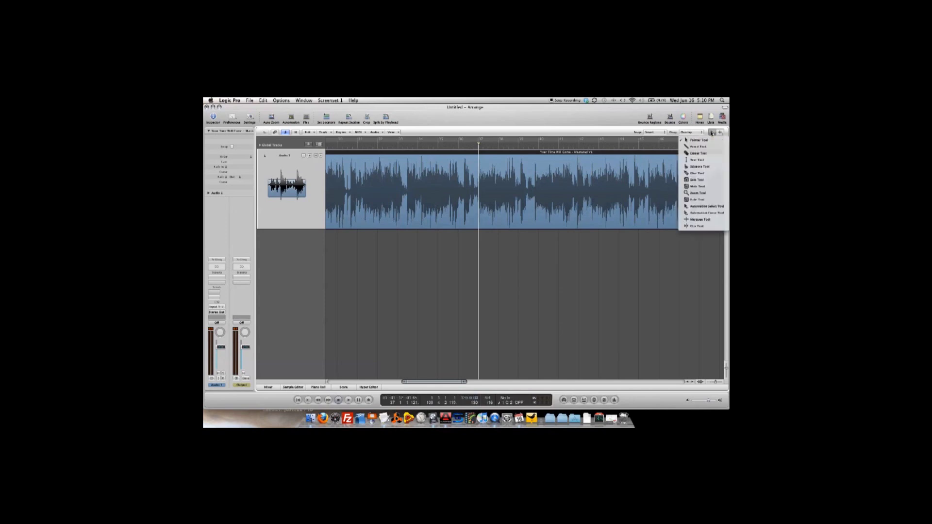
{"action": "left_click", "coordinate": [701, 167]}
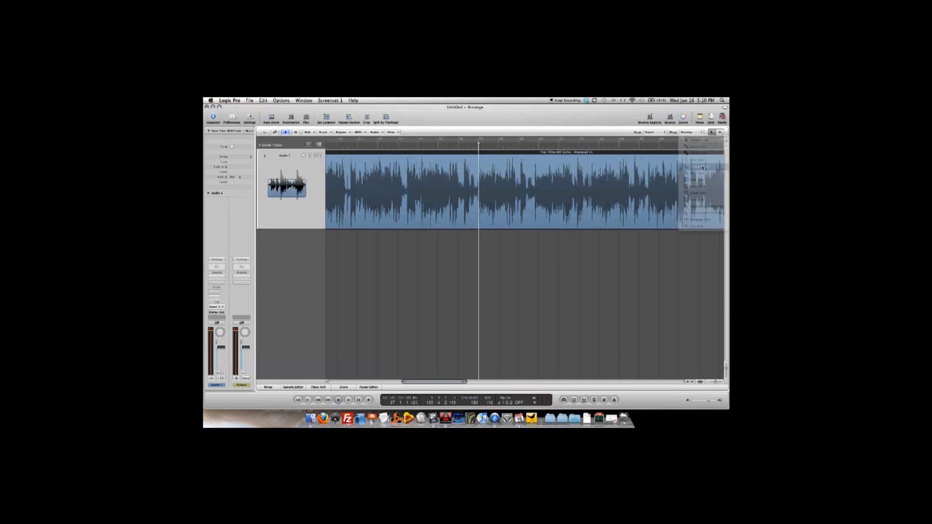
{"action": "left_click", "coordinate": [459, 146]}
{"action": "key", "text": "super+Right"}
{"action": "key", "text": "super+Right"}
{"action": "key", "text": "super+Right"}
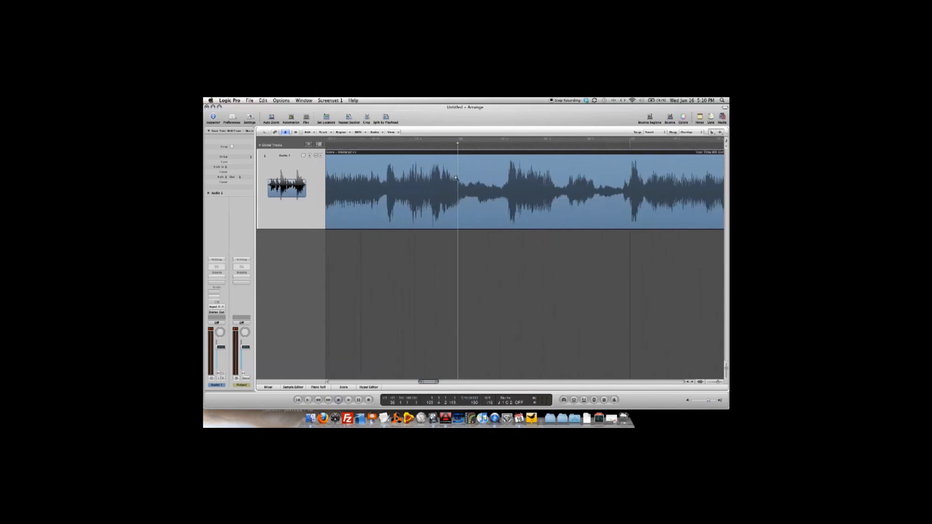
{"action": "double_click", "coordinate": [410, 145]}
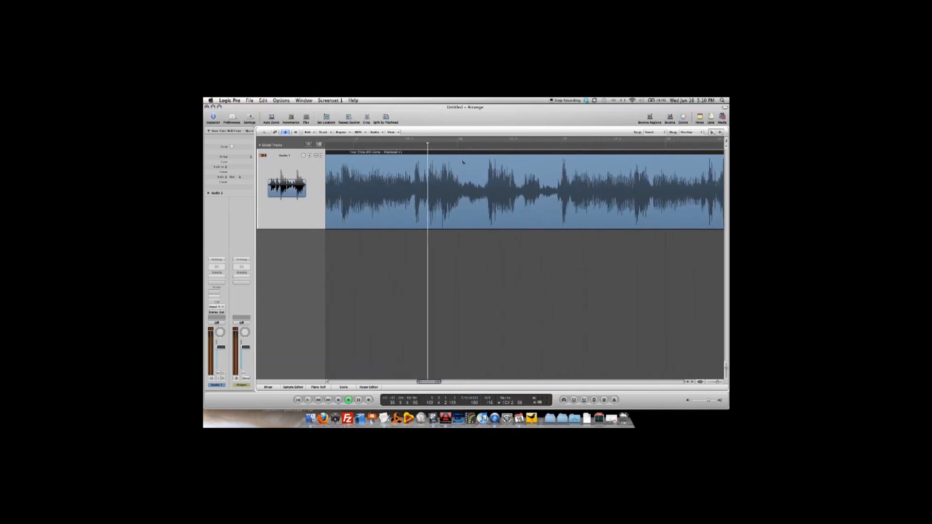
{"action": "left_click", "coordinate": [461, 189]}
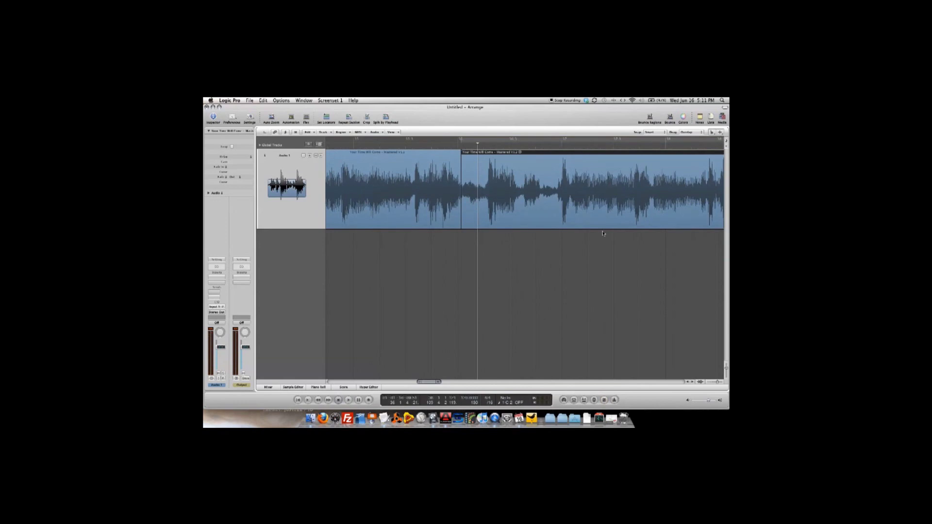
- With the Pointer tool, drag the second region later to leave a gap
{"action": "right_click", "coordinate": [603, 233]}
{"action": "left_click", "coordinate": [618, 233]}
{"action": "left_click_drag", "start_coordinate": [484, 173], "coordinate": [581, 225]}
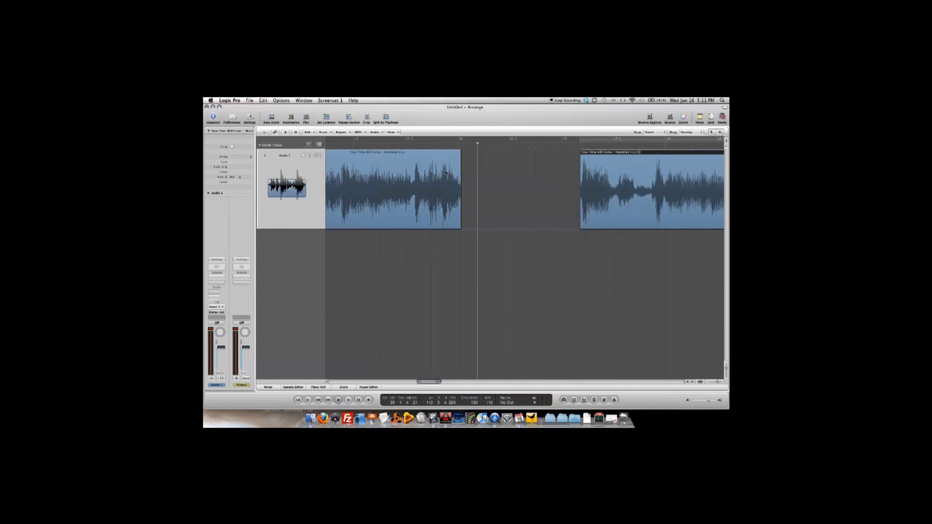
- Zoom in on the first region's end and select the Fade tool
{"action": "left_click", "coordinate": [432, 142]}
{"action": "key", "text": "super+Right"}
{"action": "key", "text": "super+Right"}
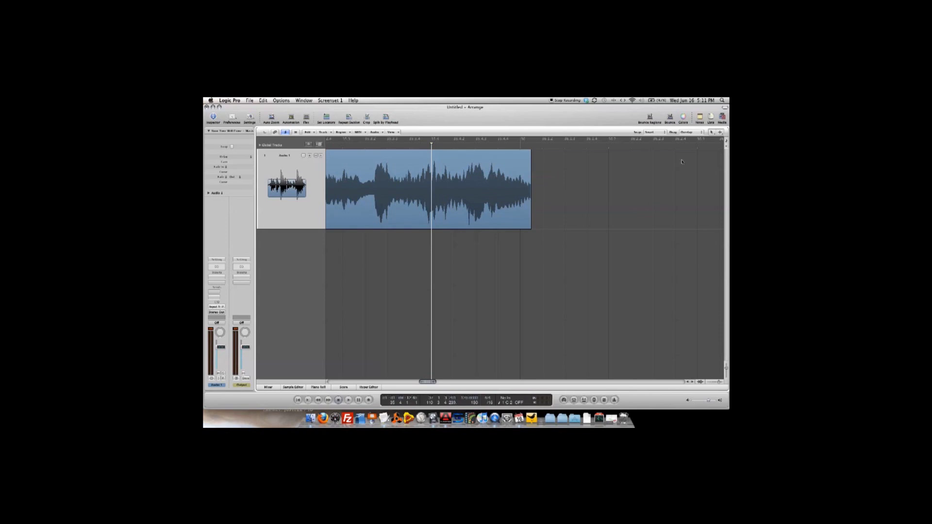
{"action": "left_click", "coordinate": [721, 132]}
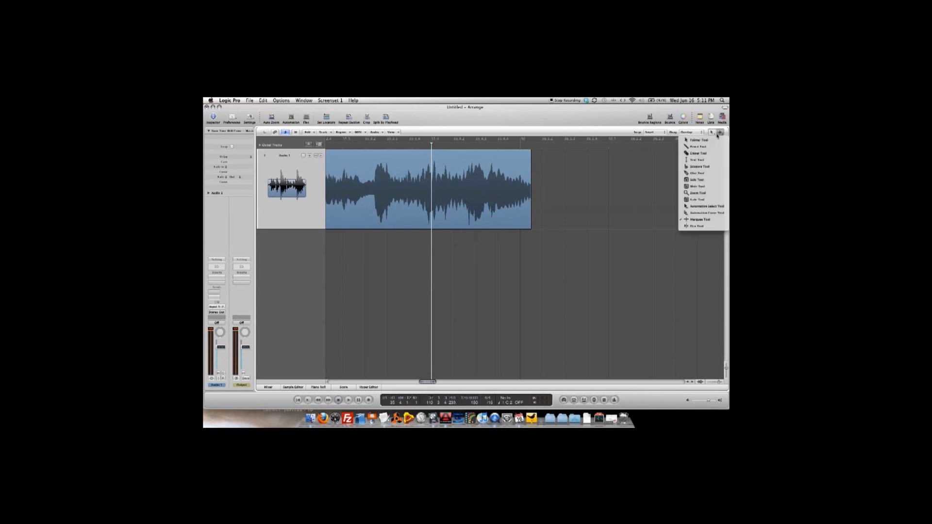
{"action": "left_click", "coordinate": [704, 200]}
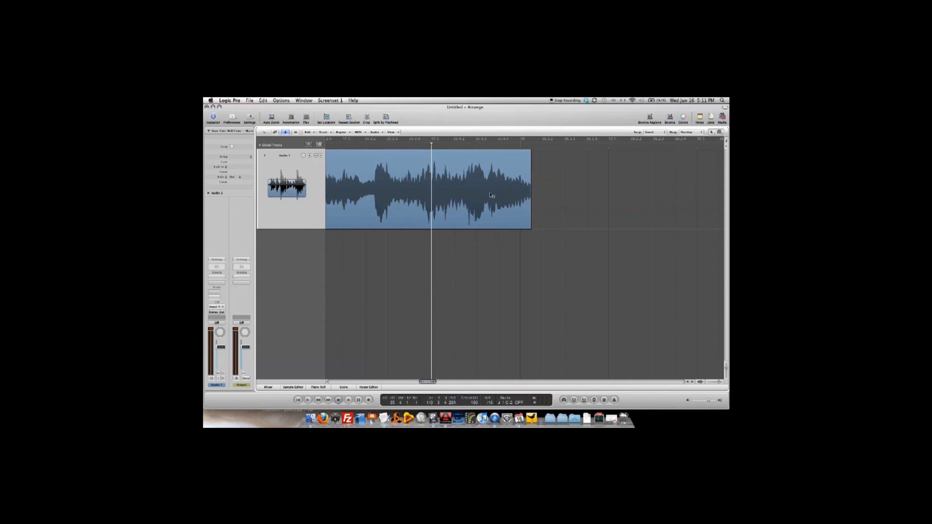
- Play back the ending of the first region to hear where it stops
{"action": "left_click", "coordinate": [429, 145]}
{"action": "key", "text": "space"}
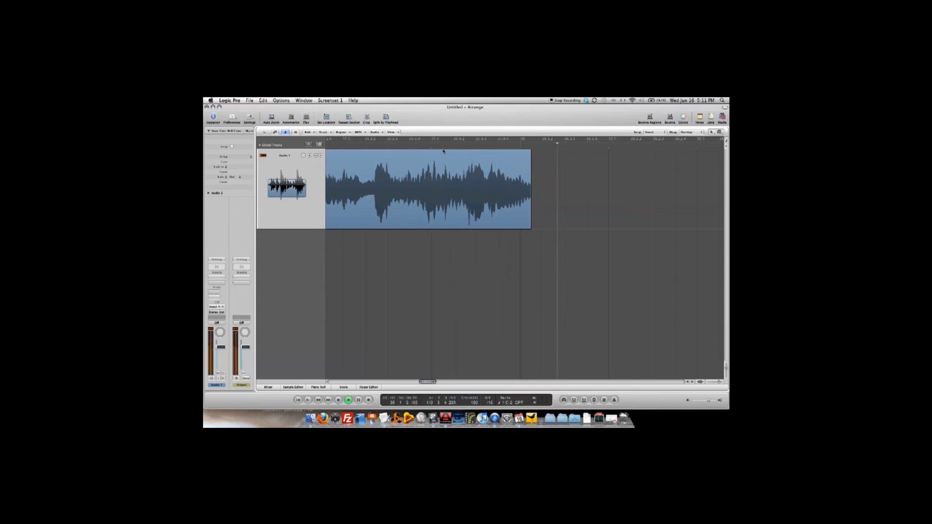
{"action": "left_click", "coordinate": [364, 145]}
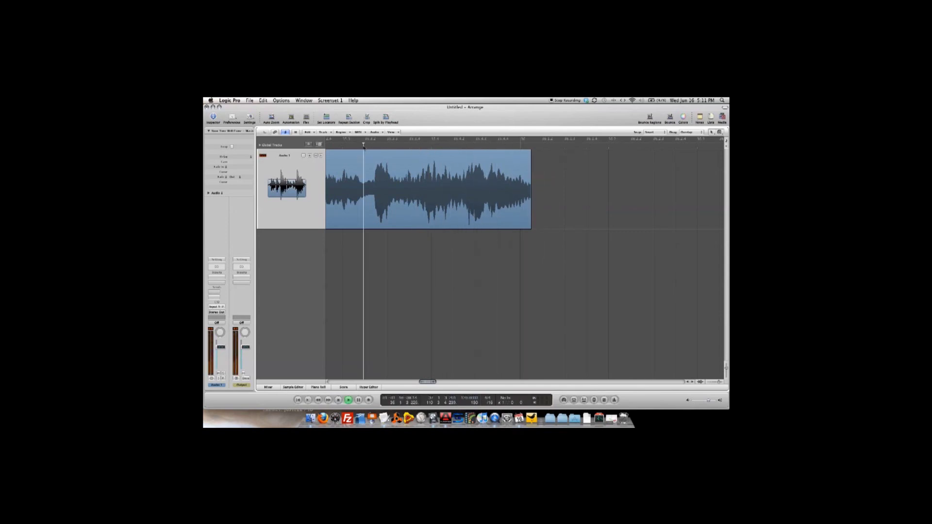
{"action": "key", "text": "space"}
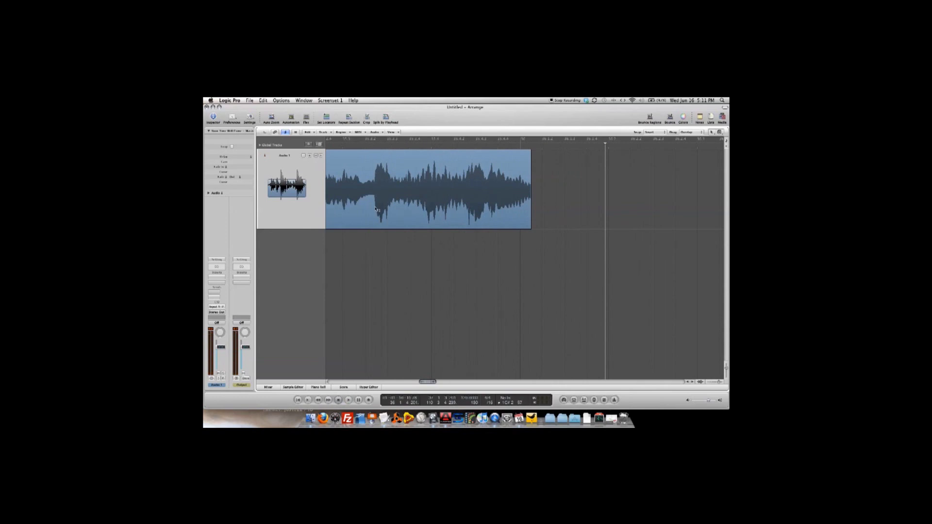
- Draw a long fade-out across the first region's right half and play it back
{"action": "left_click_drag", "start_coordinate": [376, 209], "coordinate": [541, 210]}
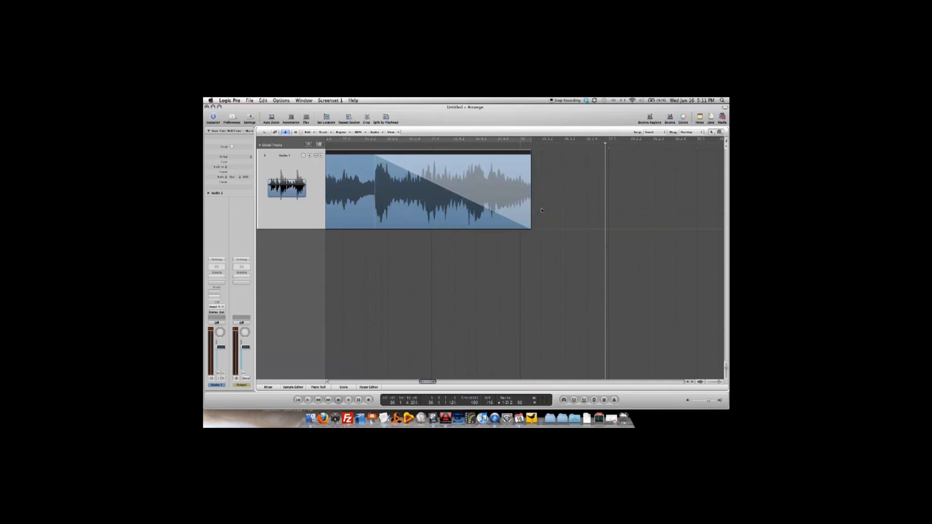
{"action": "left_click", "coordinate": [346, 138]}
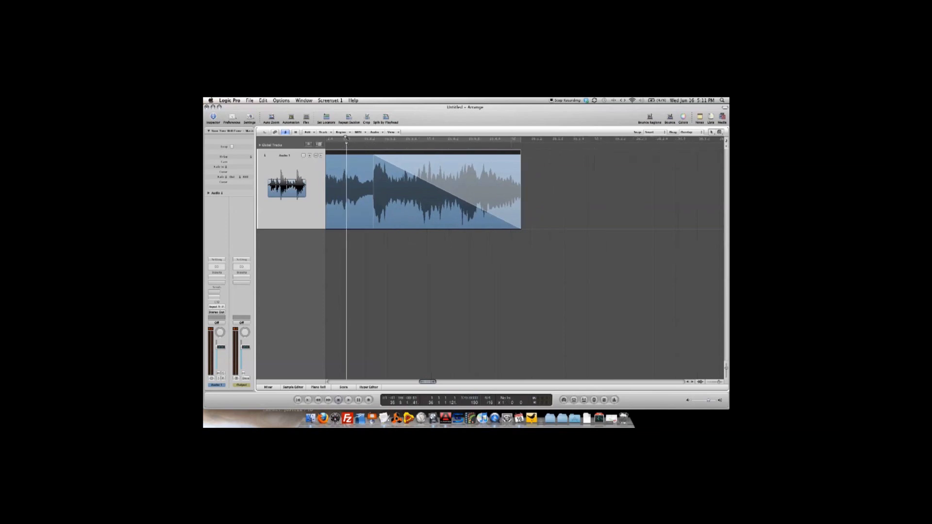
{"action": "key", "text": "ctrl+Left"}
{"action": "key", "text": "space"}
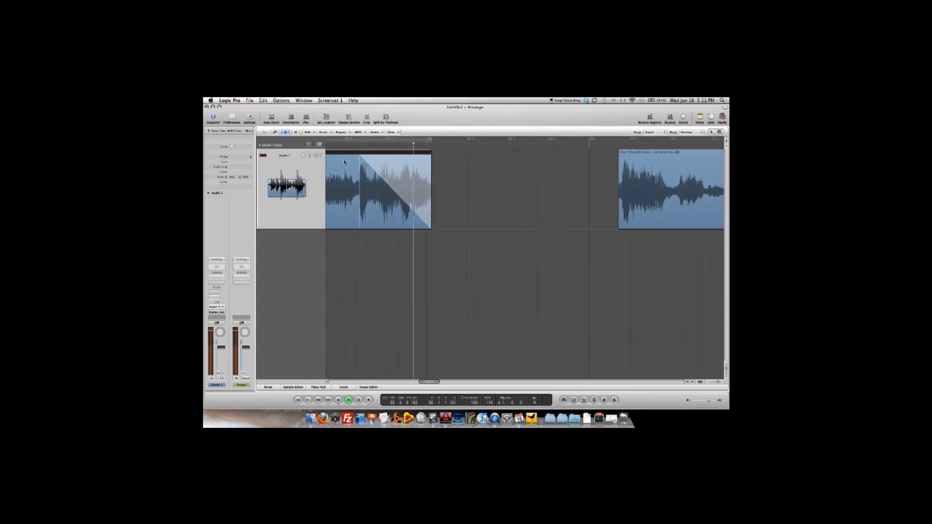
{"action": "key", "text": "space"}
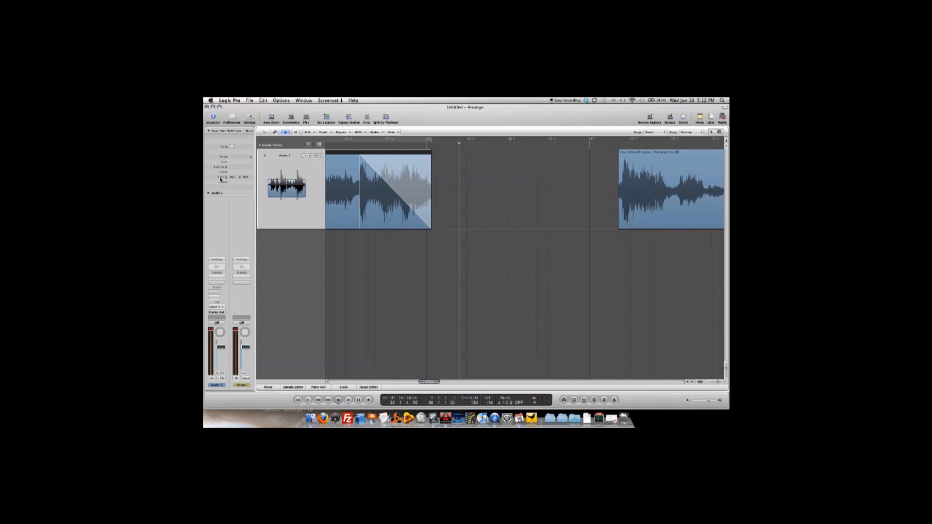
{"action": "left_click", "coordinate": [221, 178]}
- Set the first region's fade type to Slow Down and play the slowed ending
{"action": "left_click", "coordinate": [222, 182]}
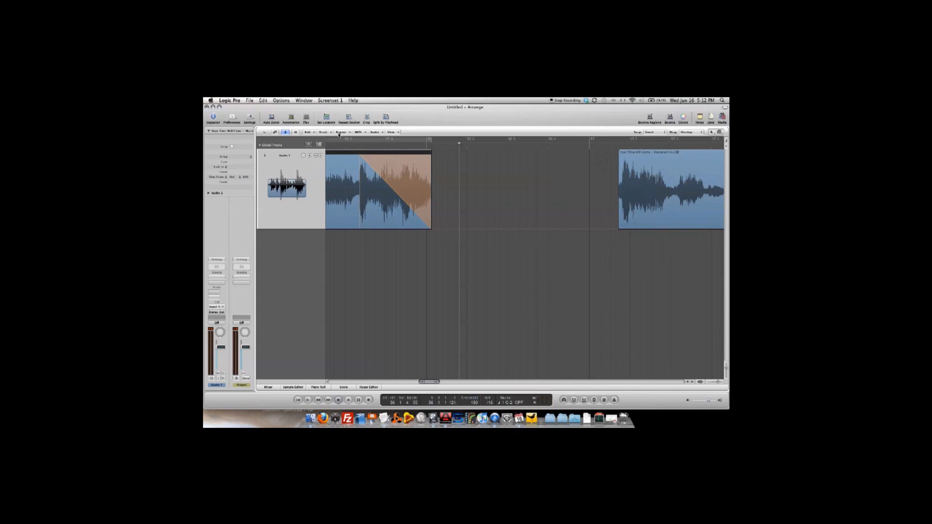
{"action": "left_click_drag", "start_coordinate": [431, 384], "coordinate": [427, 384]}
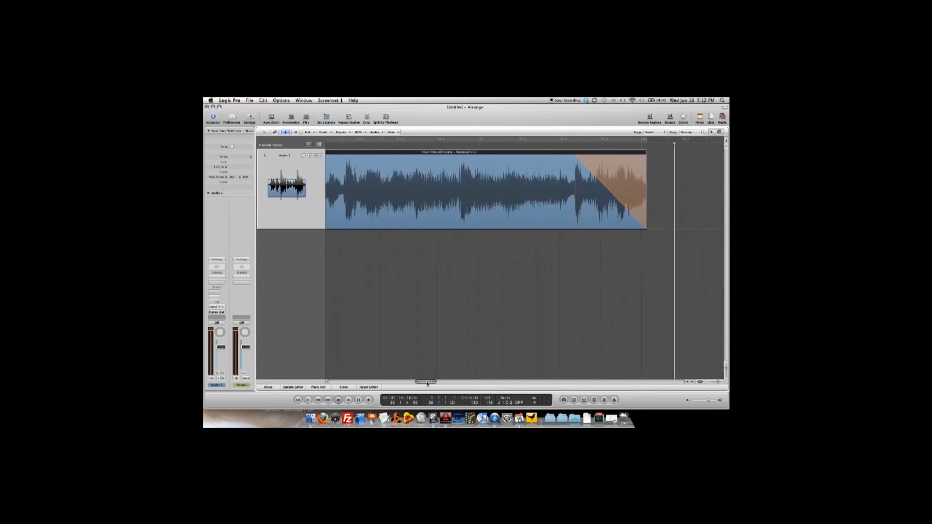
{"action": "double_click", "coordinate": [449, 146]}
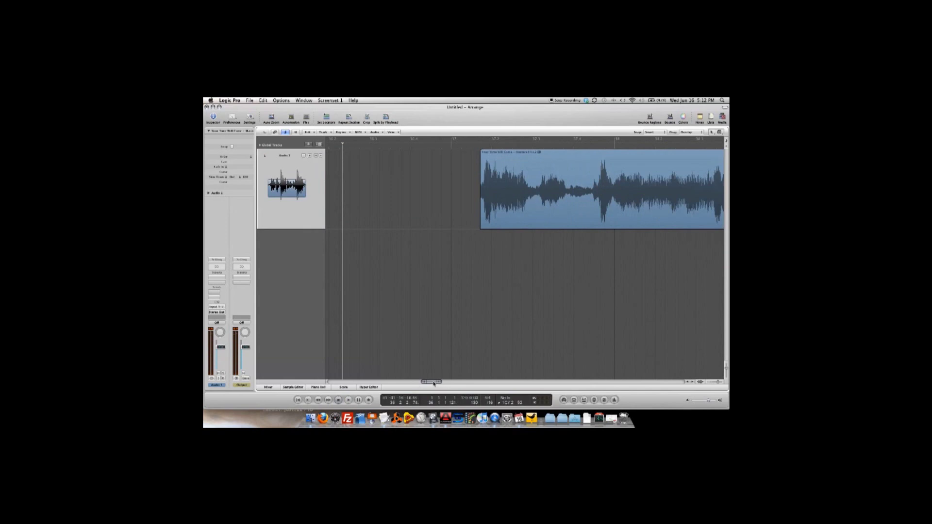
- Curve the orange Slow Down fade at the first region's end and listen back twice
{"action": "left_click_drag", "start_coordinate": [433, 384], "coordinate": [428, 384]}
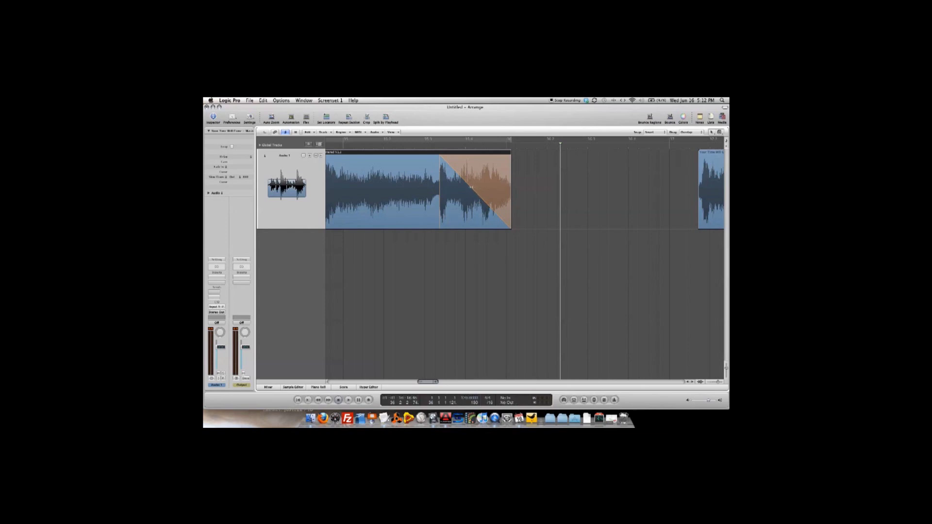
{"action": "left_click_drag", "start_coordinate": [470, 188], "coordinate": [479, 228]}
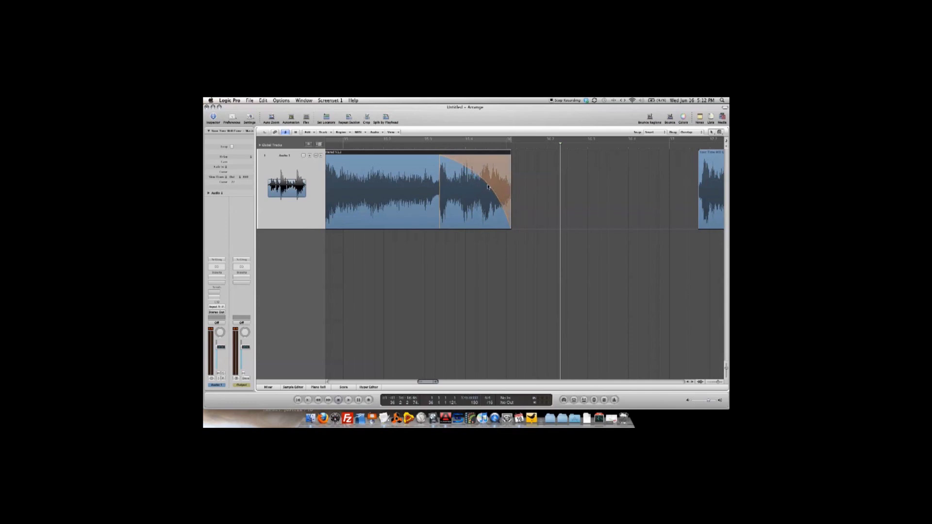
{"action": "left_click", "coordinate": [392, 142]}
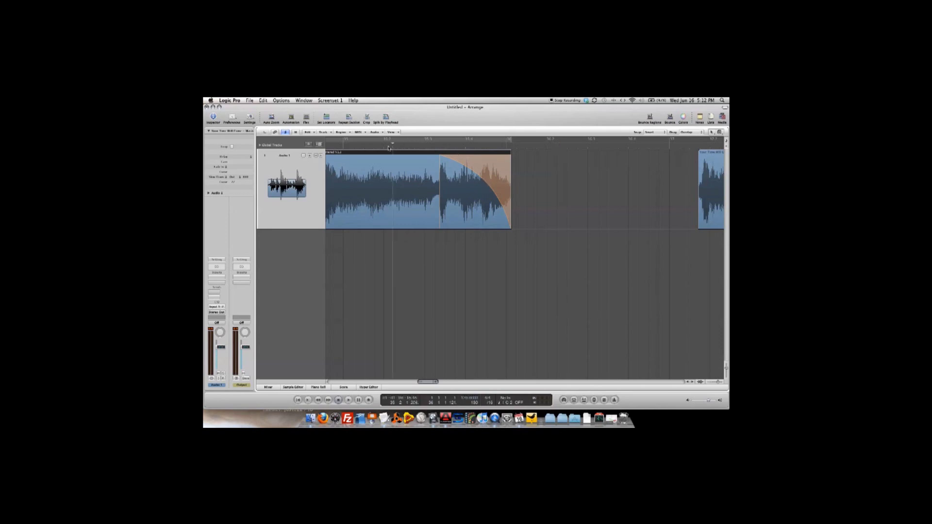
{"action": "key", "text": "space"}
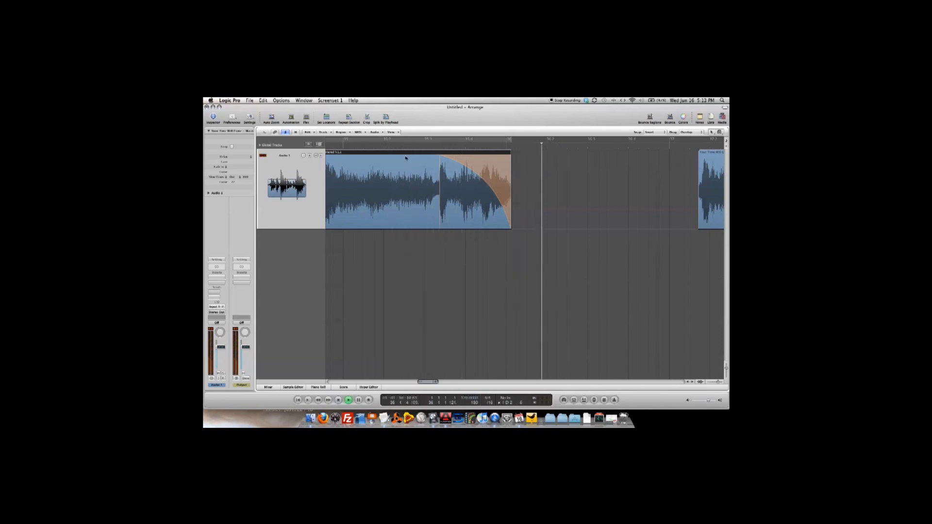
{"action": "key", "text": "space"}
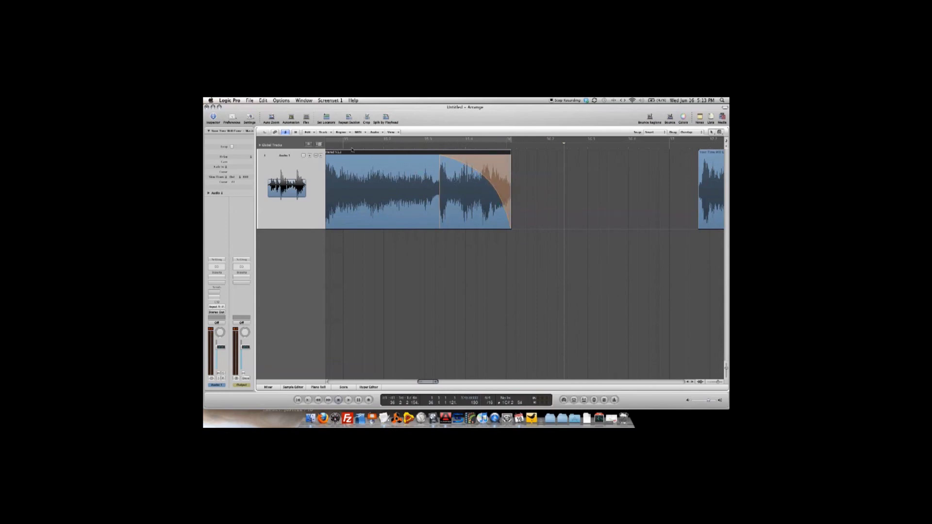
{"action": "double_click", "coordinate": [329, 146]}
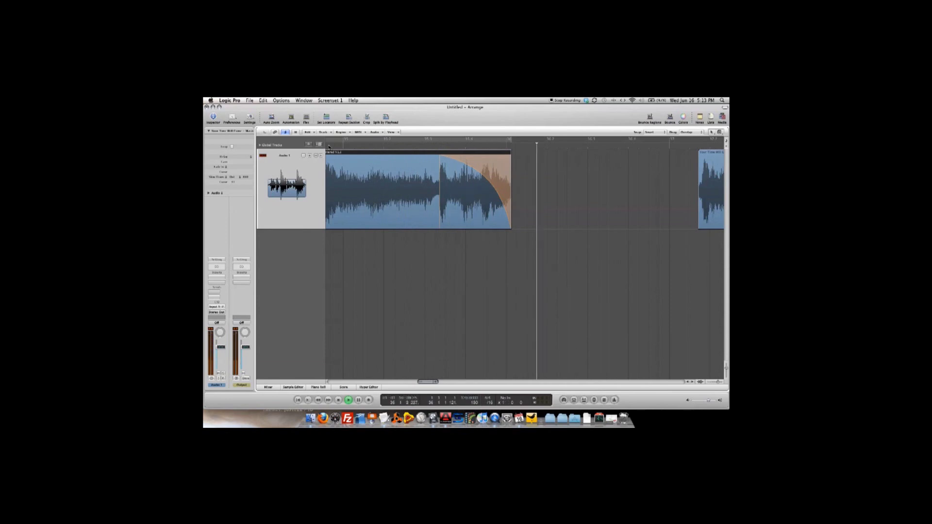
{"action": "key", "text": "space"}
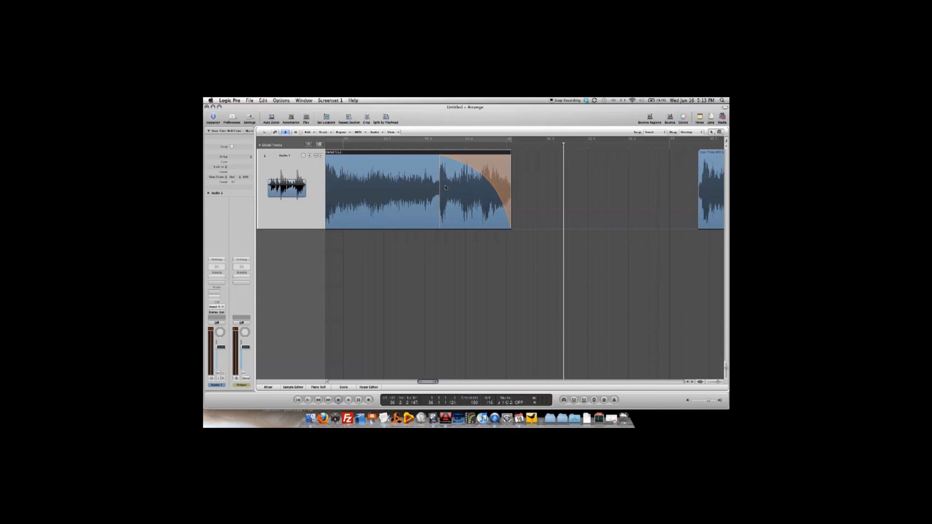
- Bounce the faded song region in place onto a new second track
{"action": "left_click", "coordinate": [345, 133]}
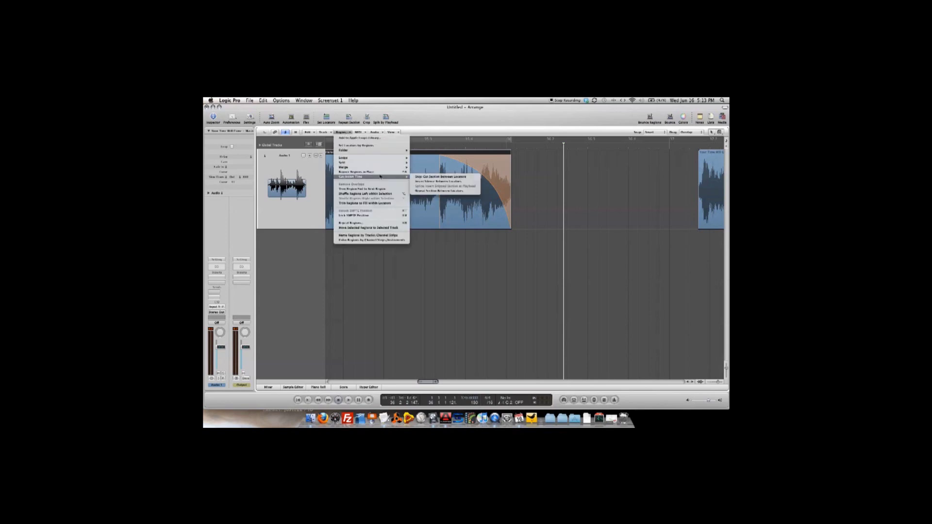
{"action": "left_click", "coordinate": [406, 173]}
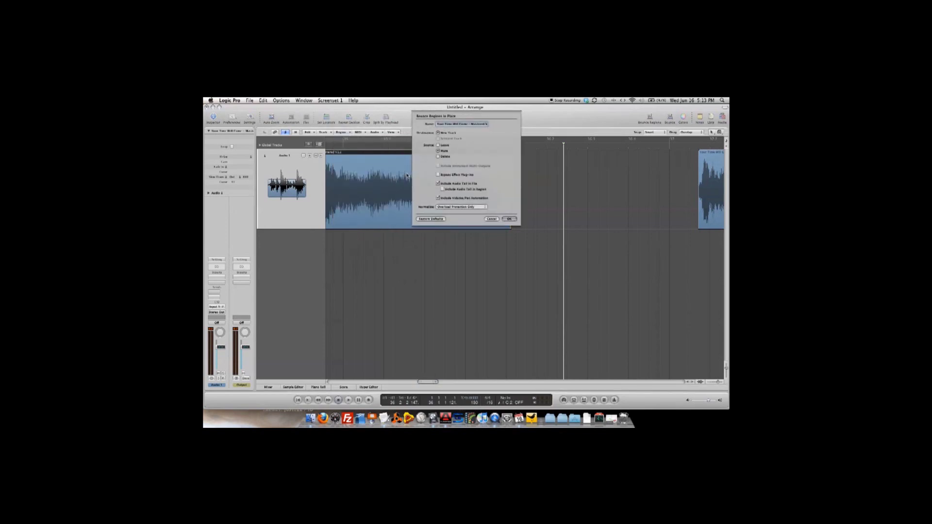
{"action": "left_click", "coordinate": [510, 219]}
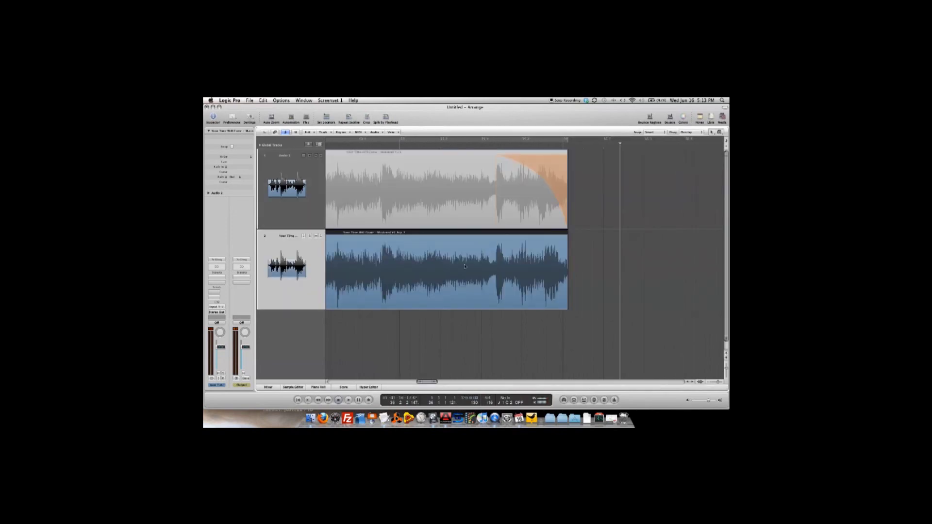
- Play back the bounced audio from near the region's start
{"action": "left_click", "coordinate": [382, 152]}
{"action": "left_click", "coordinate": [382, 145]}
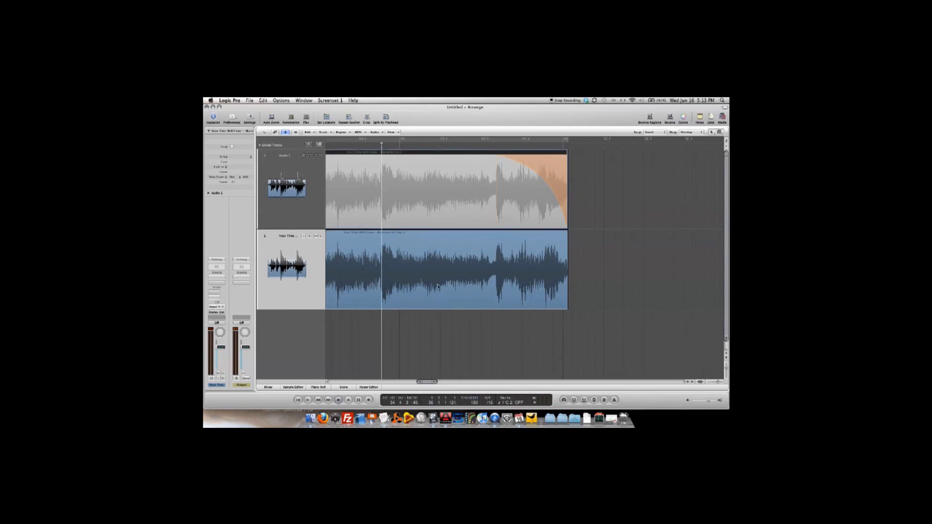
{"action": "key", "text": "space"}
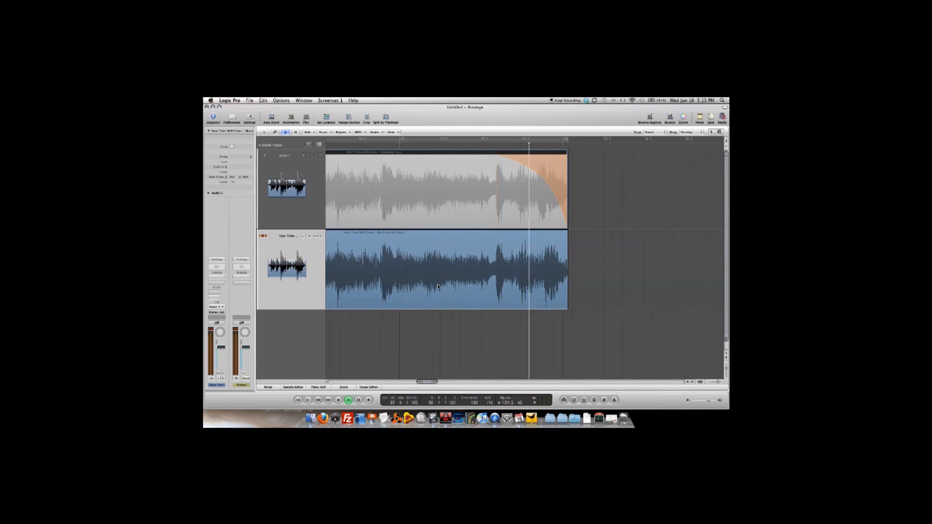
{"action": "key", "text": "space"}
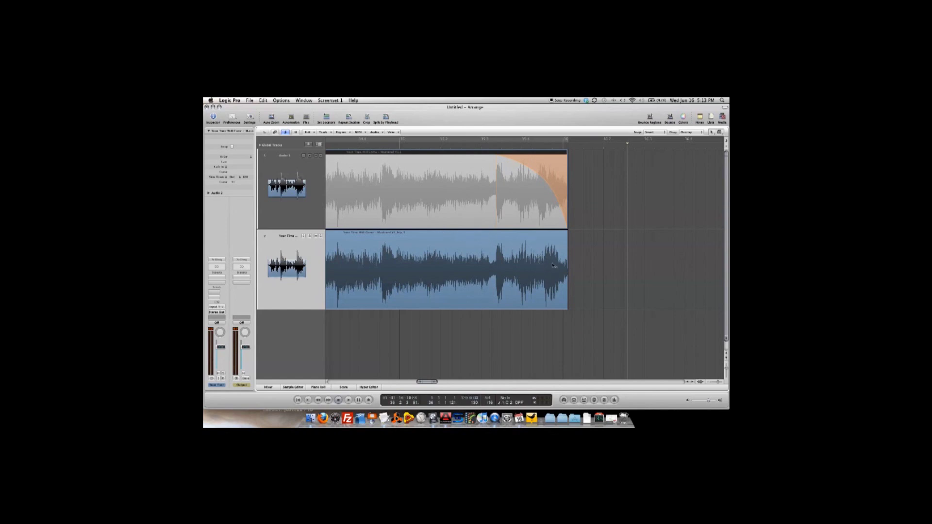
- Add a Slow Down fade-out to the end of the bounced region on track 2 and play it
{"action": "left_click_drag", "start_coordinate": [542, 266], "coordinate": [583, 272]}
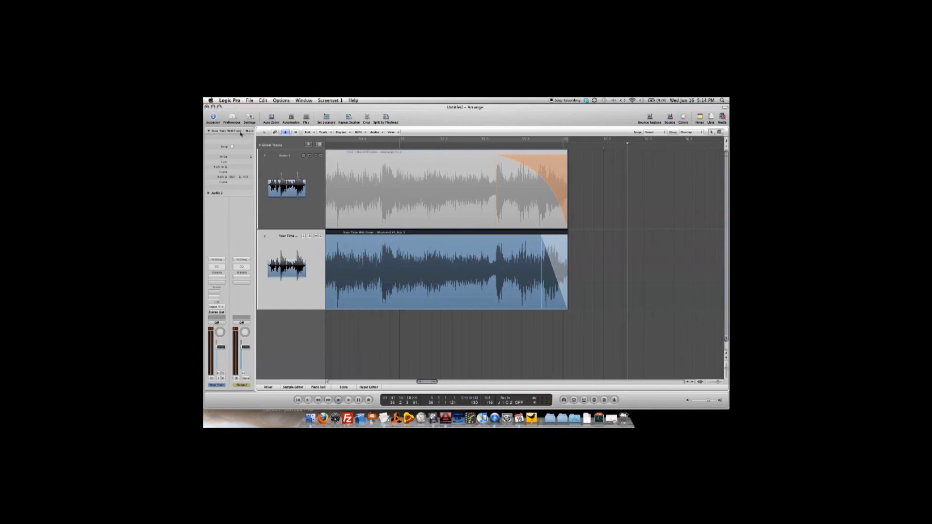
{"action": "left_click", "coordinate": [222, 178]}
{"action": "left_click", "coordinate": [223, 182]}
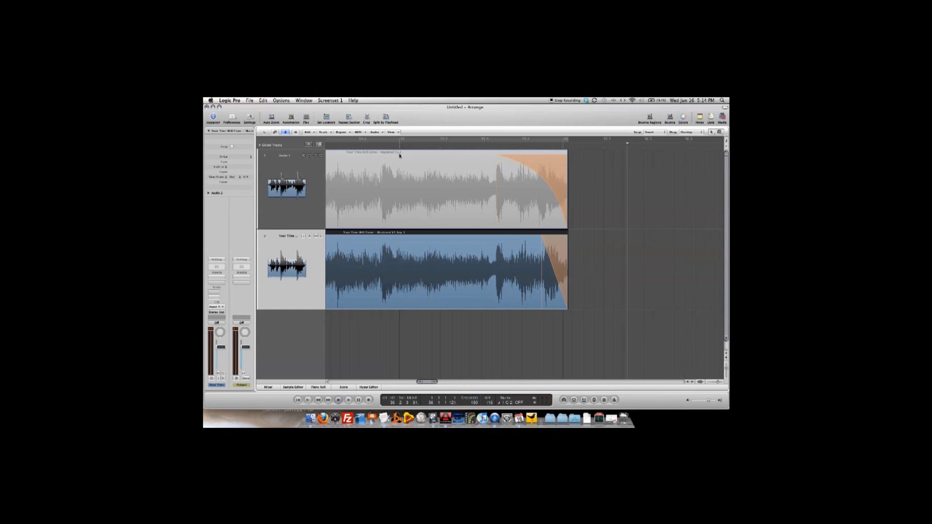
{"action": "double_click", "coordinate": [380, 148]}
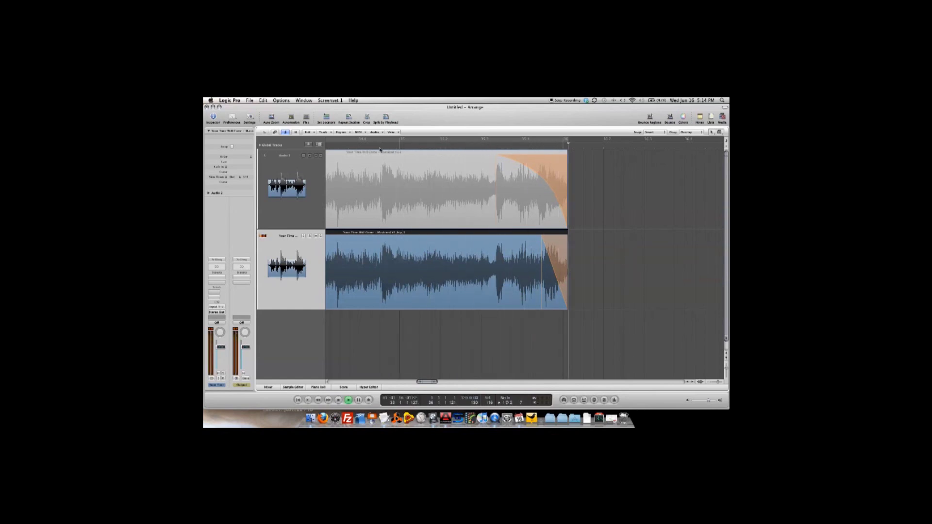
{"action": "key", "text": "space"}
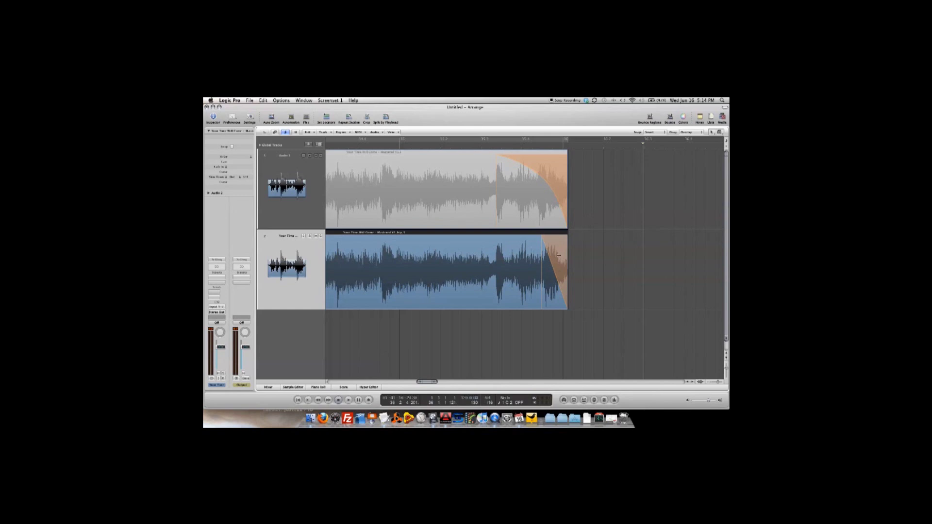
- Reshape the bounced region's fade curve and play from before the slowed ending
{"action": "left_click", "coordinate": [556, 271]}
{"action": "left_click", "coordinate": [408, 144]}
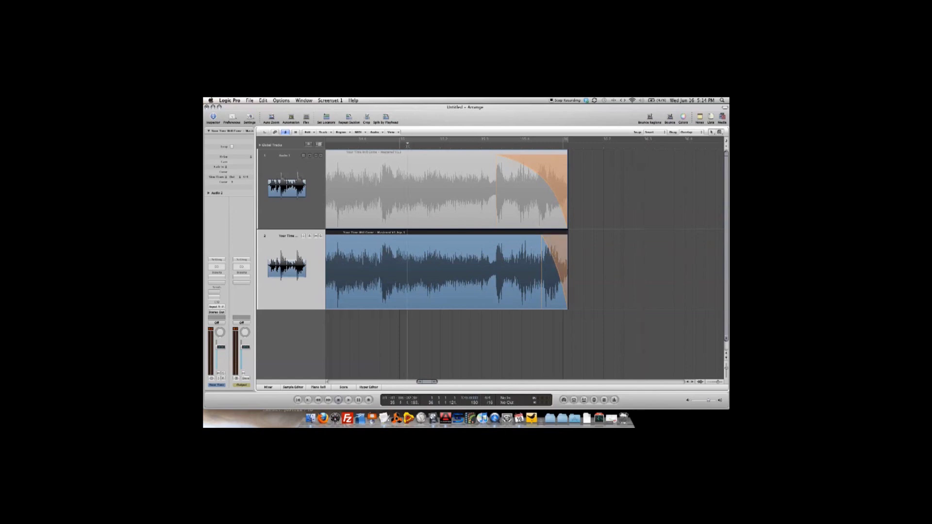
{"action": "double_click", "coordinate": [349, 146]}
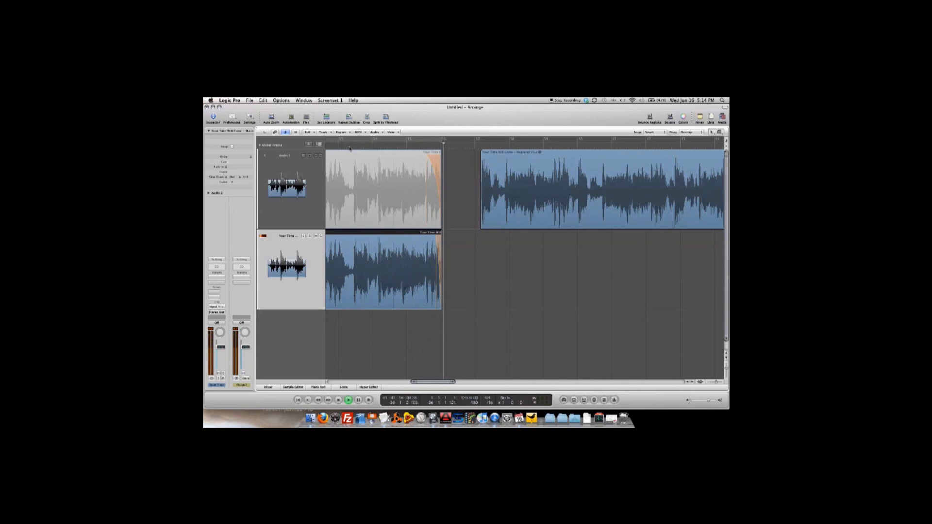
- Drag the next track 1 region slightly earlier, set locators to it, and audition
{"action": "key", "text": "space"}
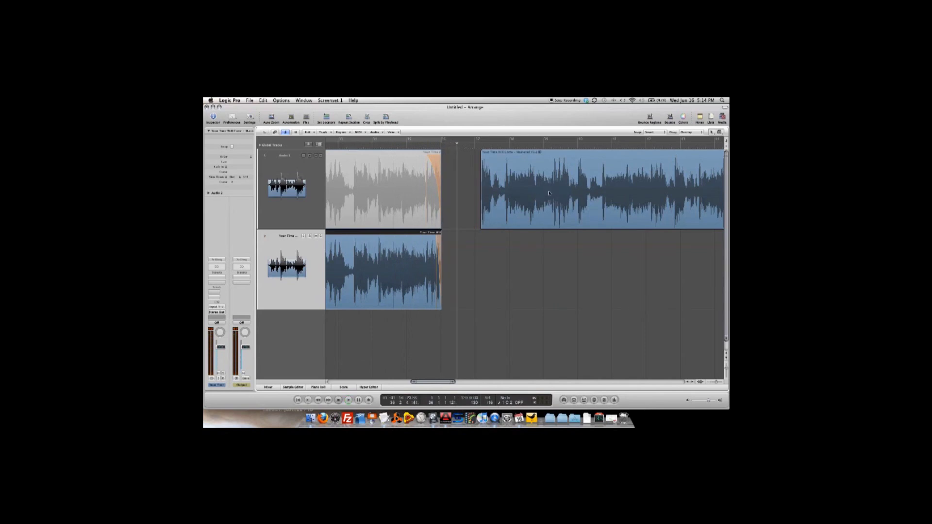
{"action": "left_click_drag", "start_coordinate": [569, 188], "coordinate": [554, 189]}
{"action": "key", "text": "u"}
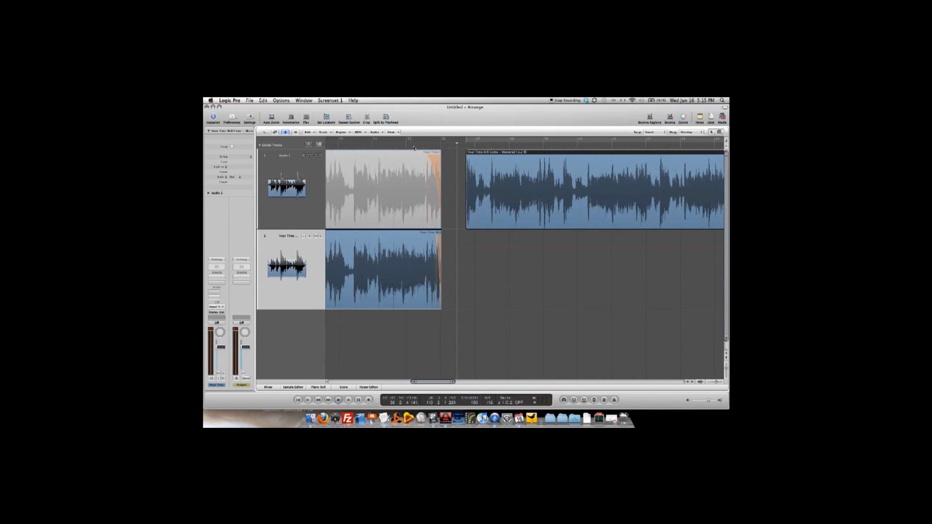
{"action": "left_click_drag", "start_coordinate": [410, 145], "coordinate": [353, 145]}
{"action": "key", "text": "space"}
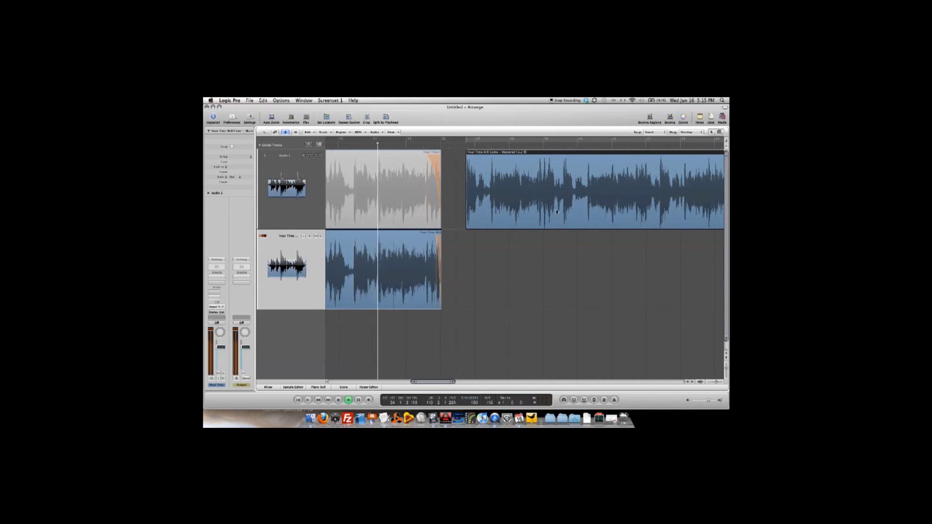
- Nudge the next region earlier twice more and play the transition again
{"action": "left_click_drag", "start_coordinate": [557, 211], "coordinate": [550, 211]}
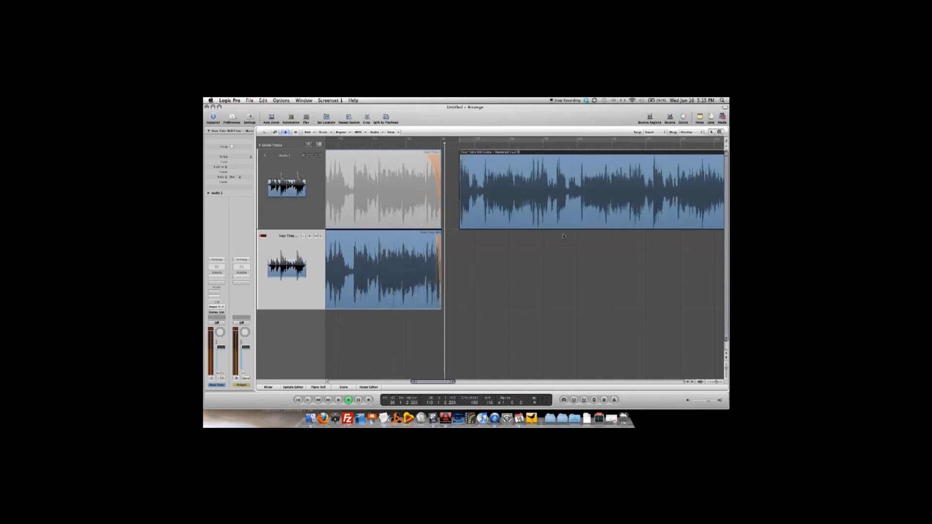
{"action": "key", "text": "space"}
{"action": "left_click_drag", "start_coordinate": [538, 204], "coordinate": [529, 203]}
{"action": "left_click_drag", "start_coordinate": [360, 144], "coordinate": [353, 144]}
{"action": "key", "text": "space"}
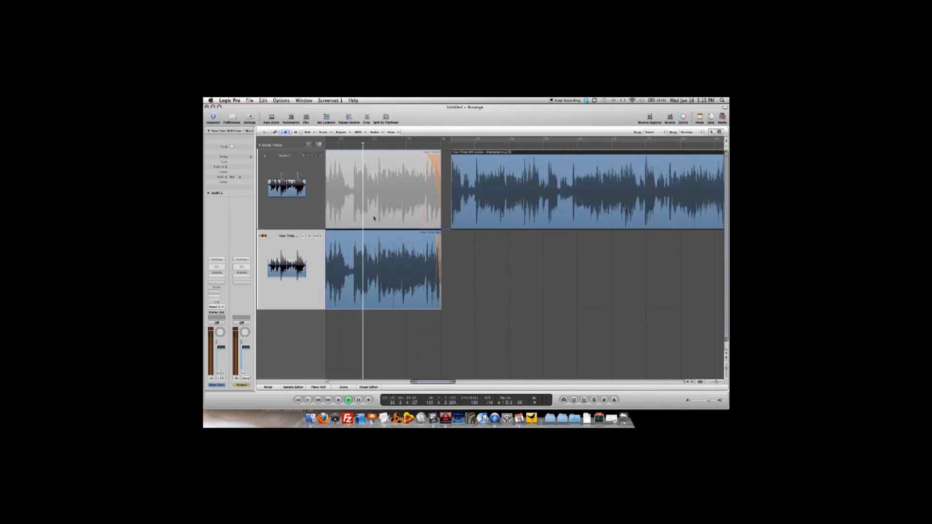